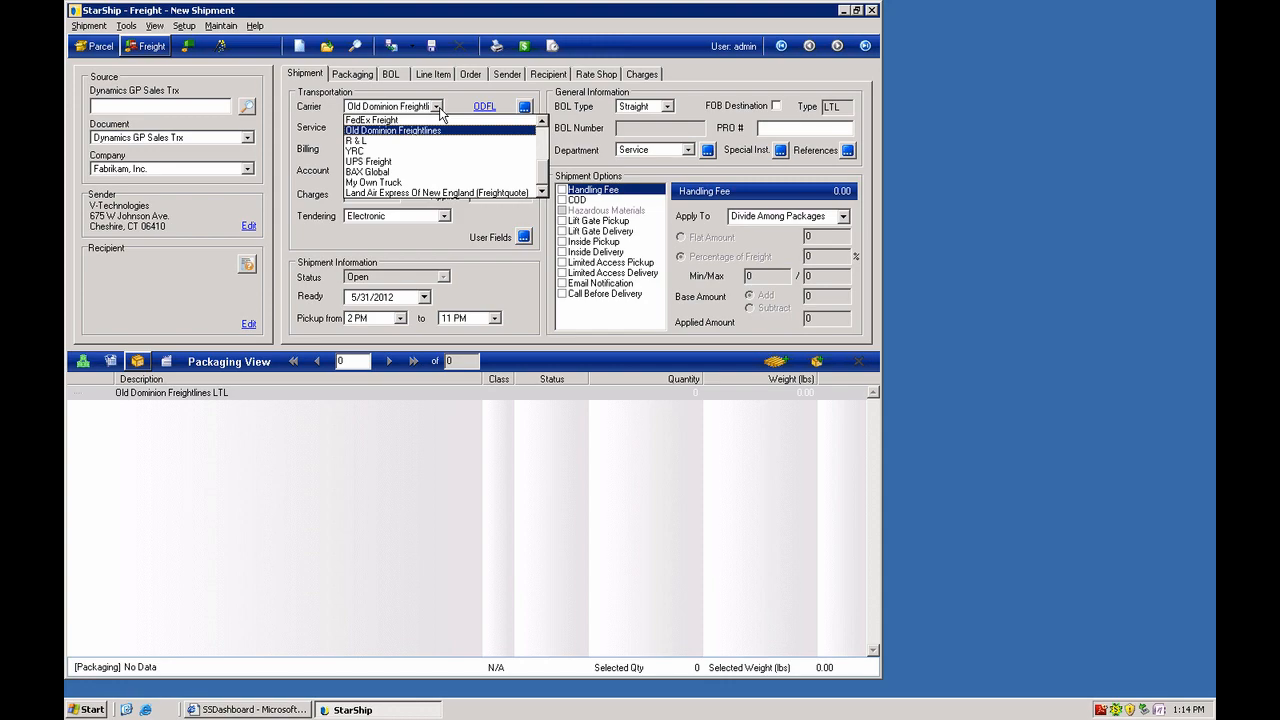
- Load the Dynamics GP sales transaction by its document number and expand the pallet's contents in the packaging view
left_click(439, 107)
left_click(204, 105)
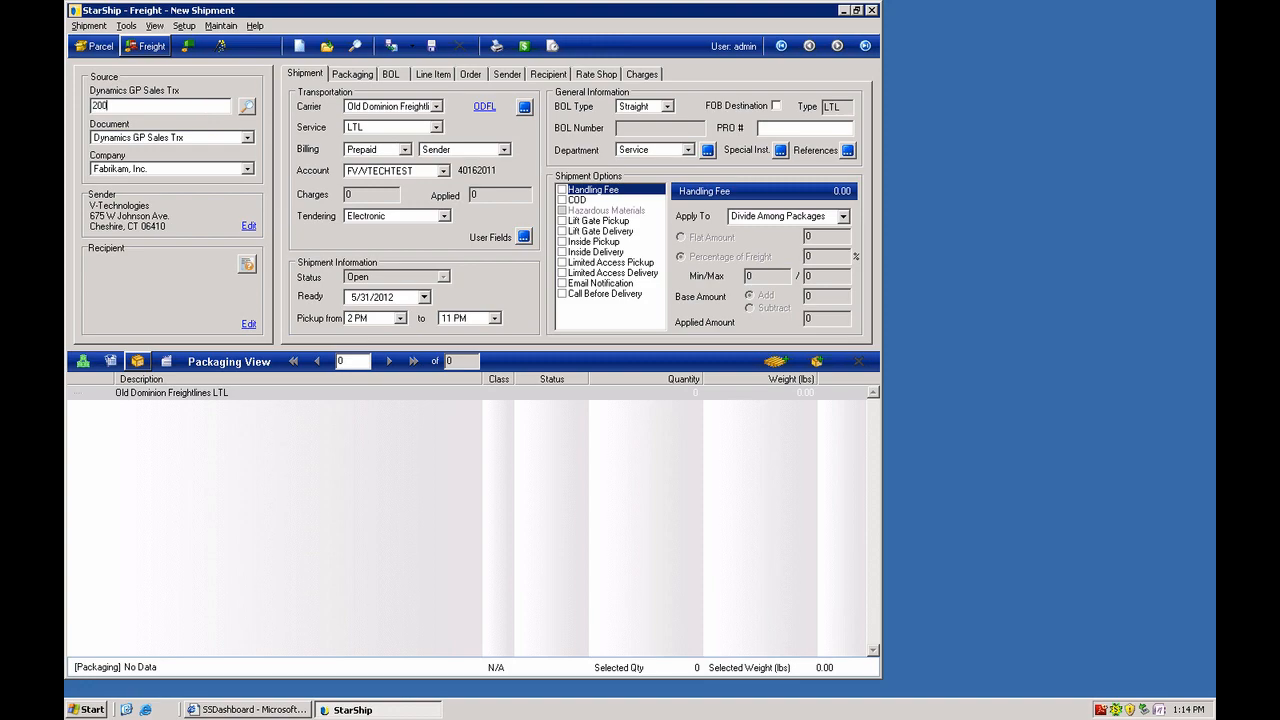
key("Return")
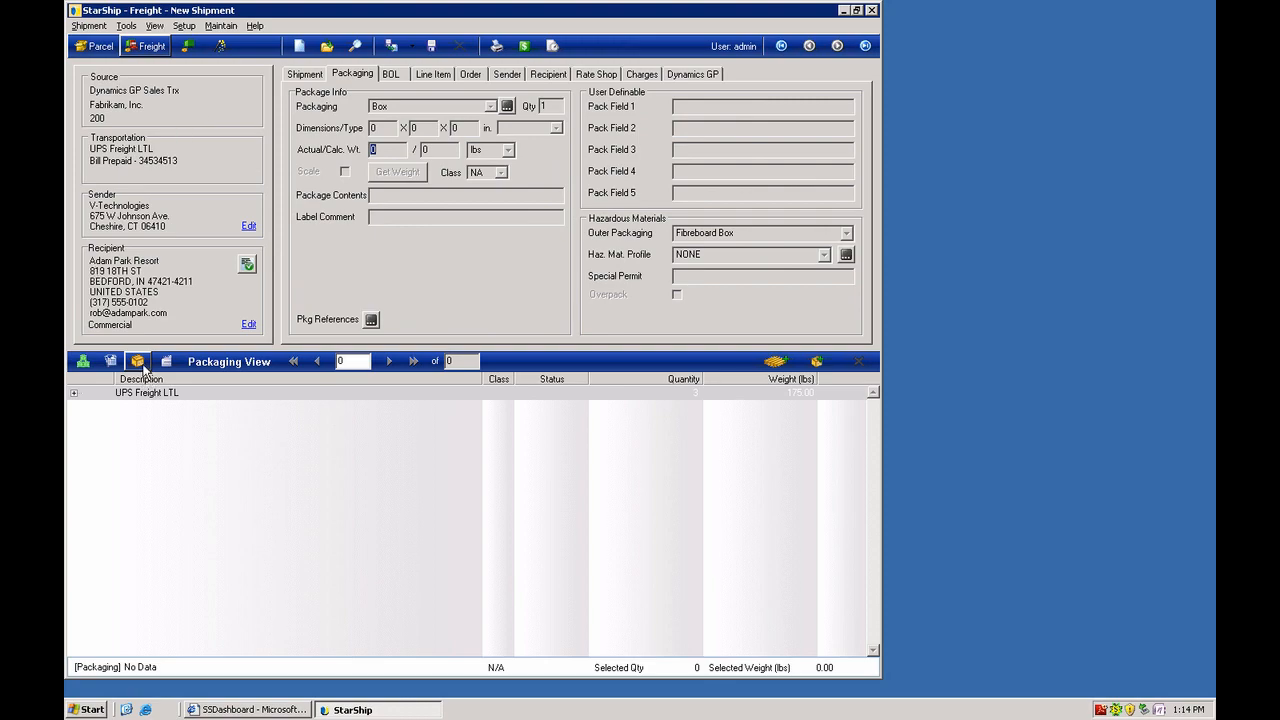
left_click(88, 407)
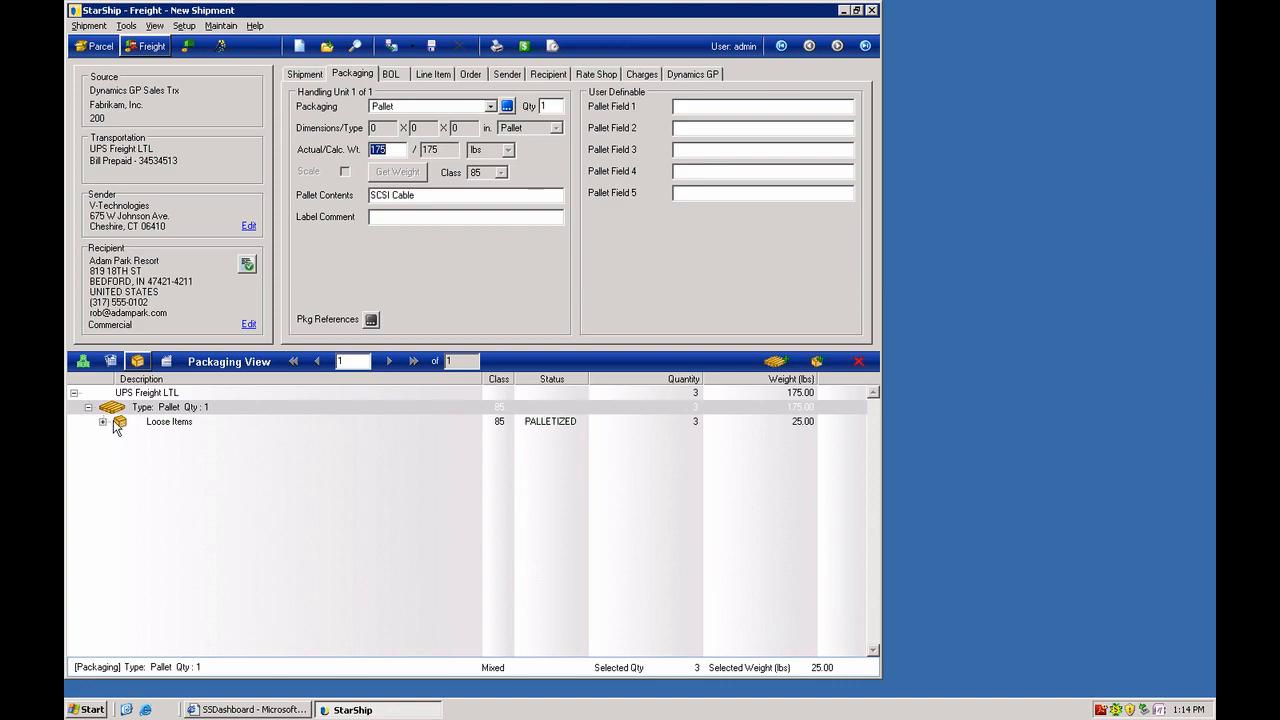
- Examine the Maintain Packaging list and the forms for adding a new package and a new handling unit, leaving everything unsaved
left_click(218, 28)
left_click(221, 56)
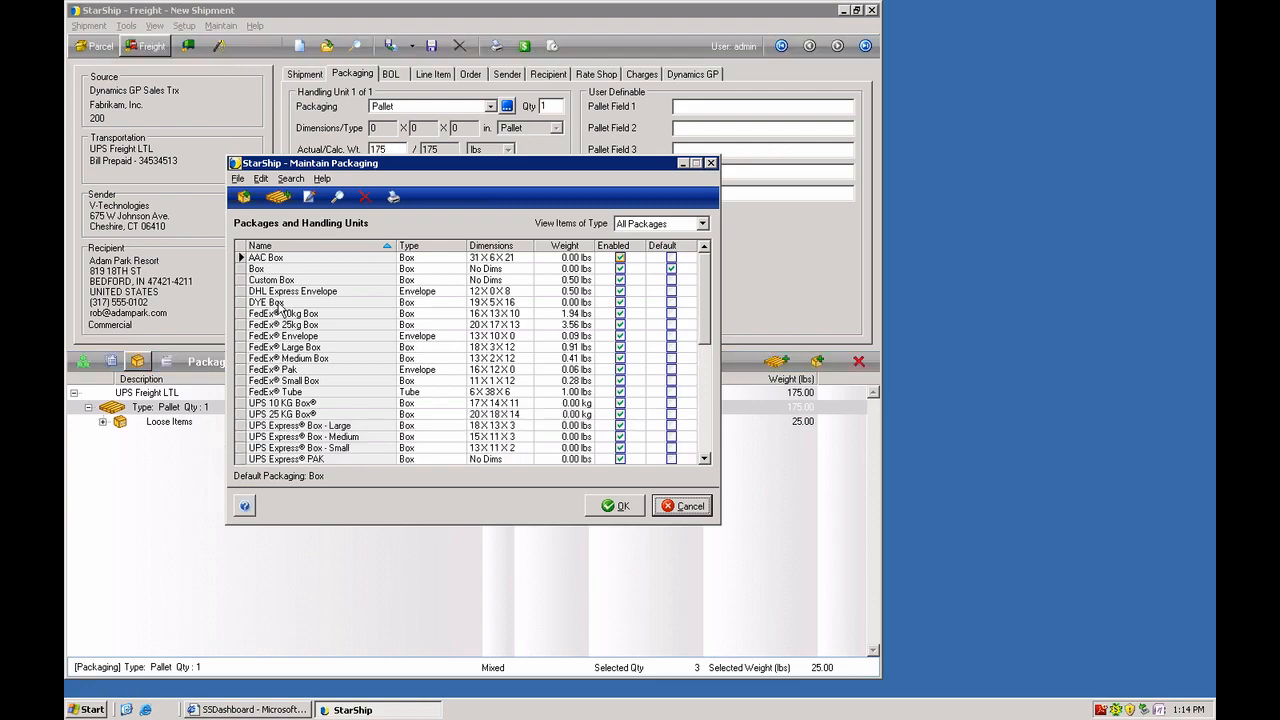
left_click(247, 197)
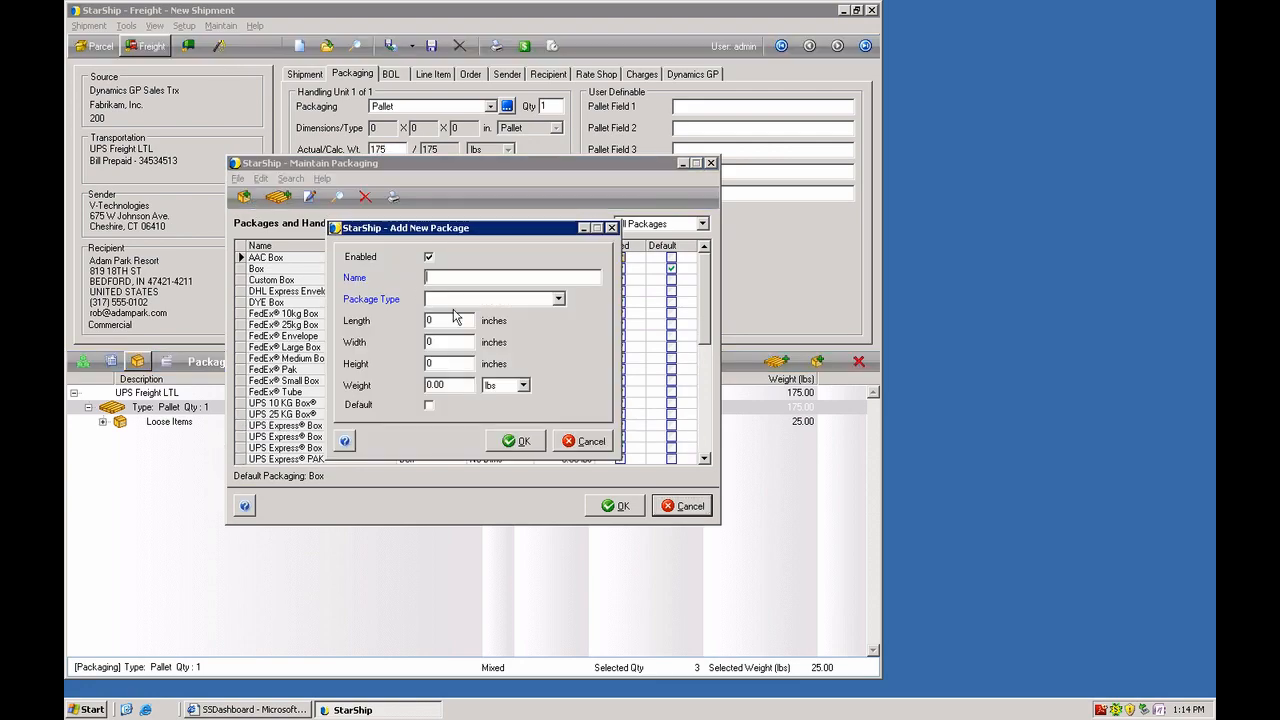
left_click(559, 300)
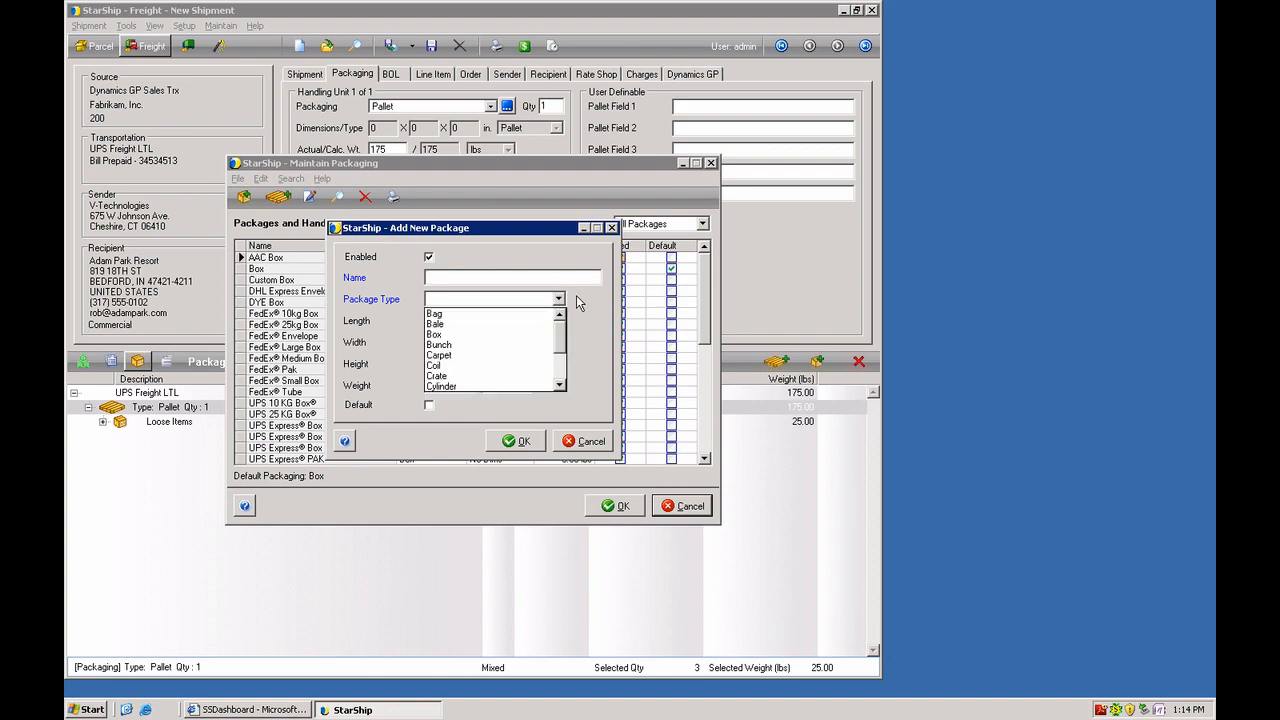
left_click(576, 295)
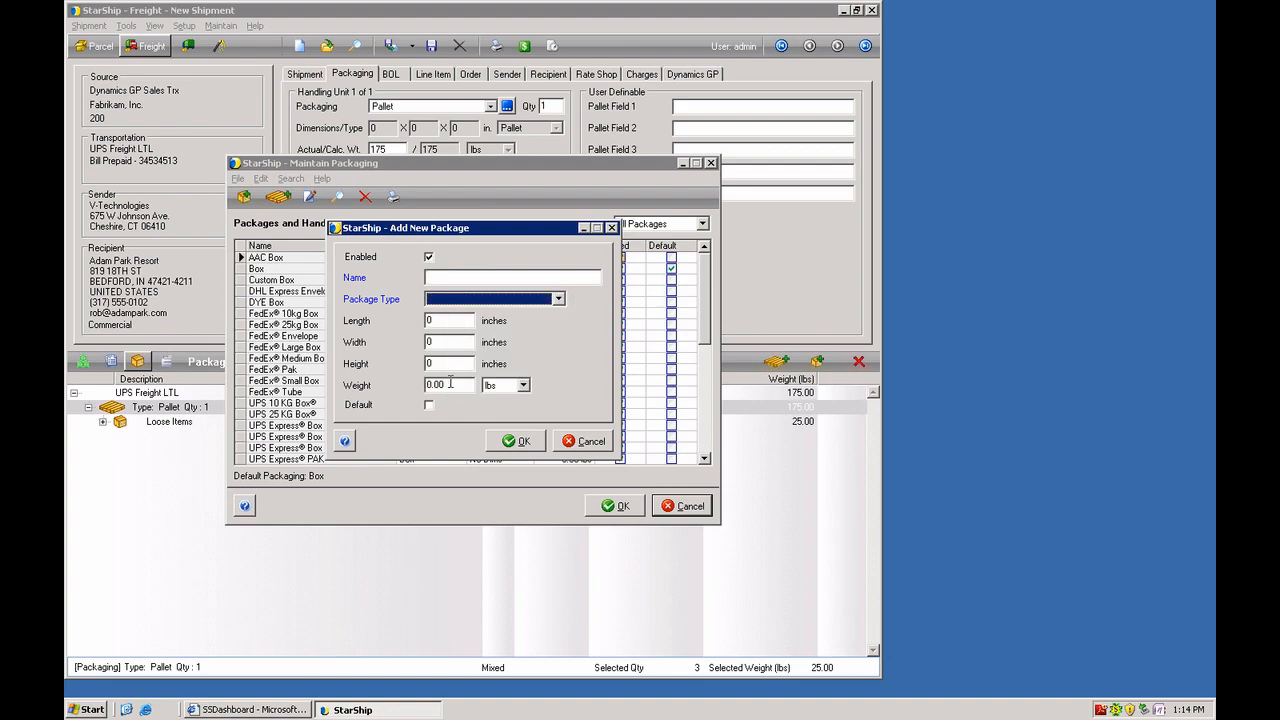
left_click(576, 446)
left_click(278, 199)
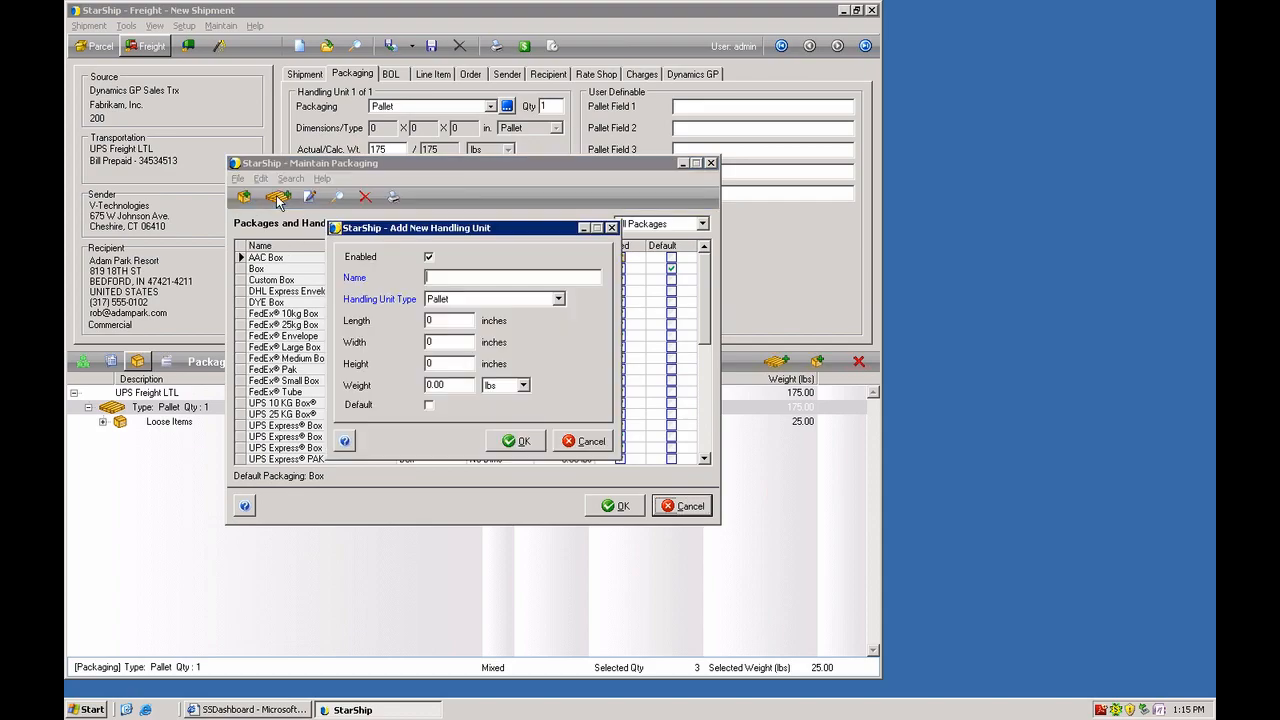
left_click(579, 446)
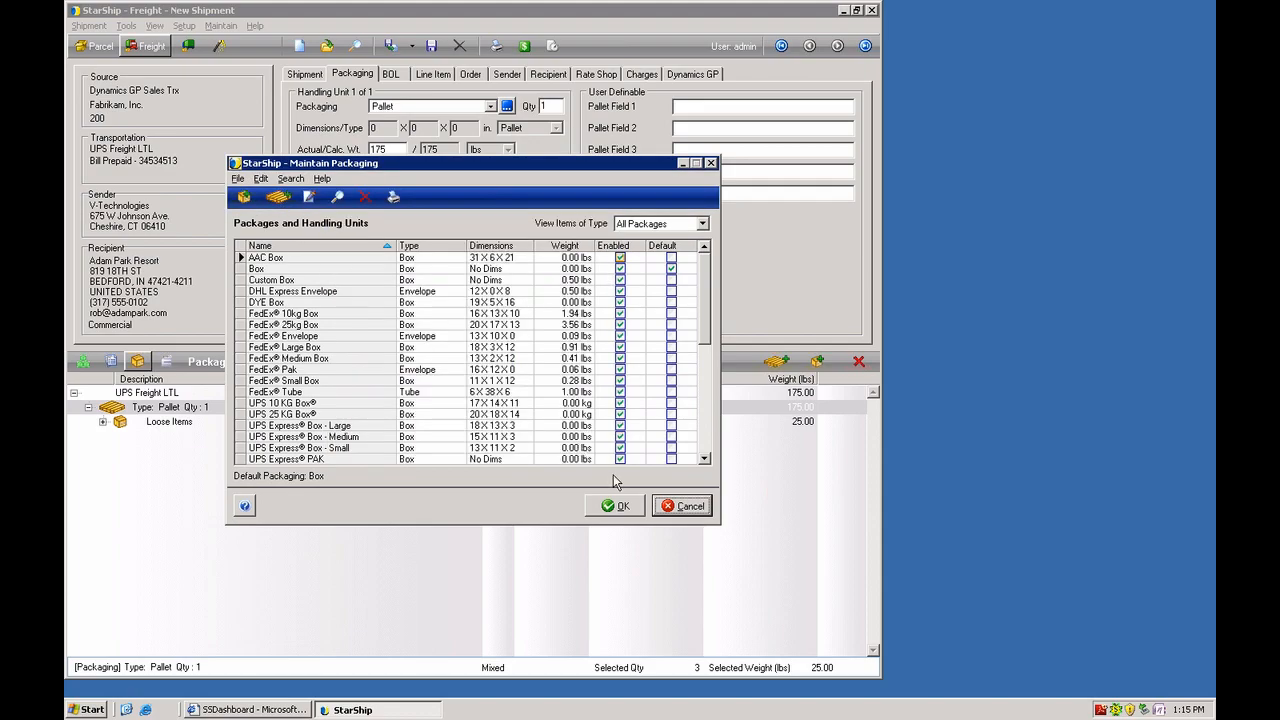
left_click(680, 506)
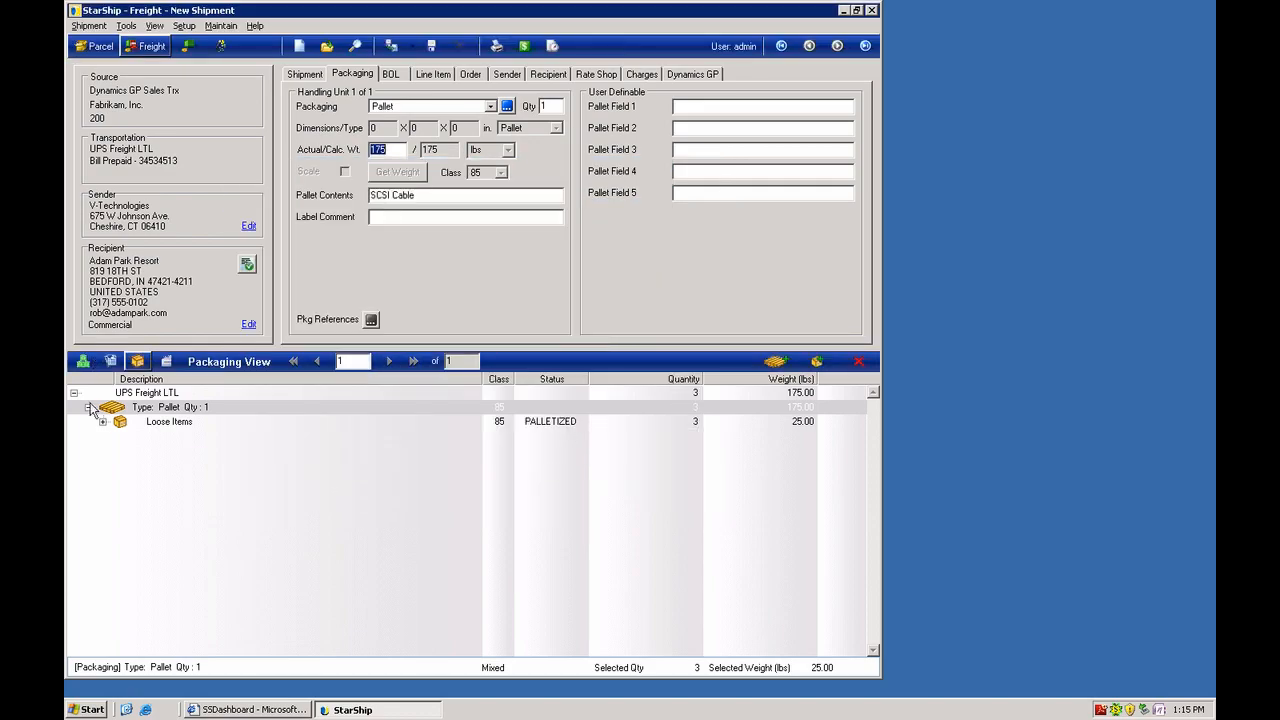
- Add two boxes to the pallet and pack the SCSI Cable in one and the Green Phone in the other
left_click(817, 363)
right_click(182, 424)
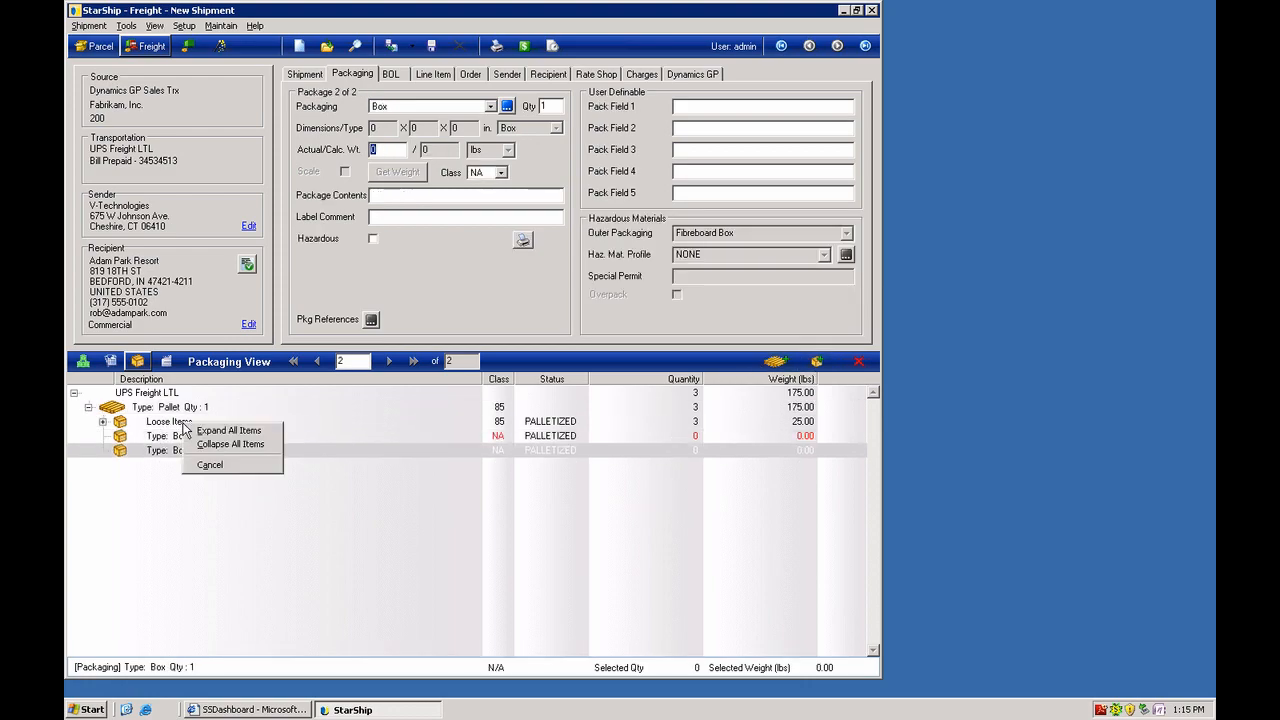
left_click(195, 432)
left_click(176, 480)
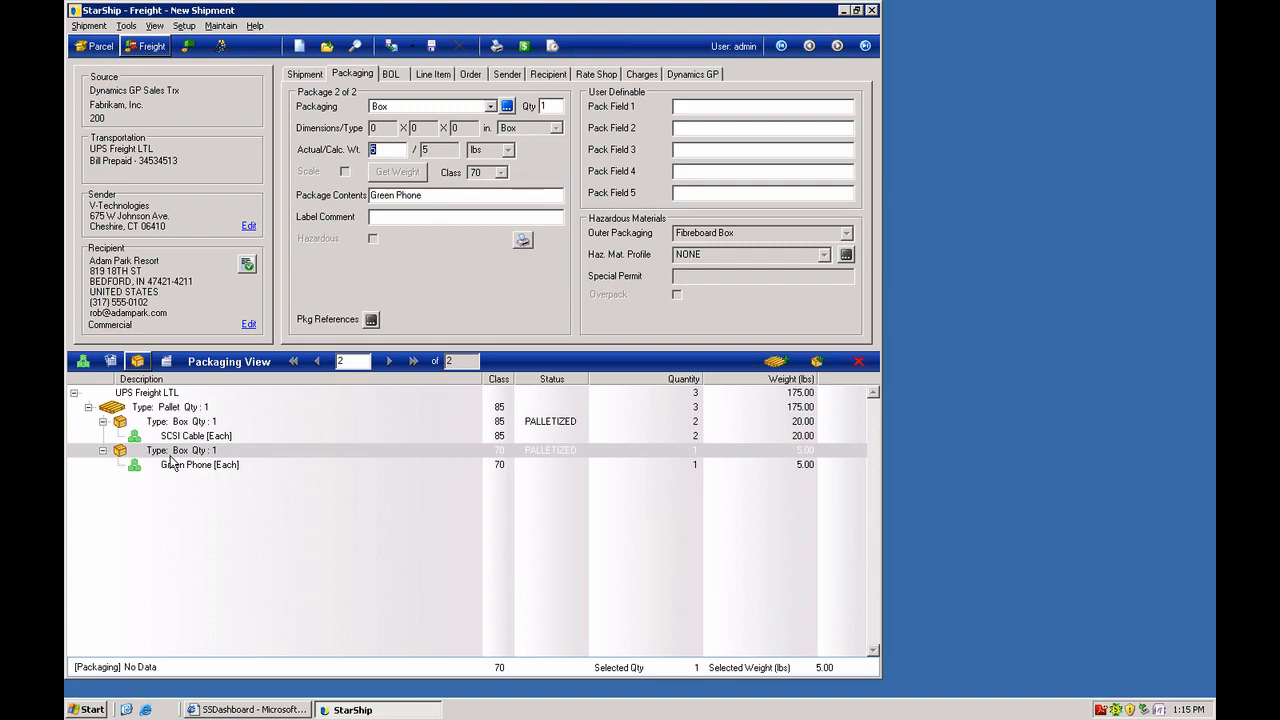
- Rate shop the packed shipment for quotes from the available carriers and services
left_click(546, 107)
left_click(525, 48)
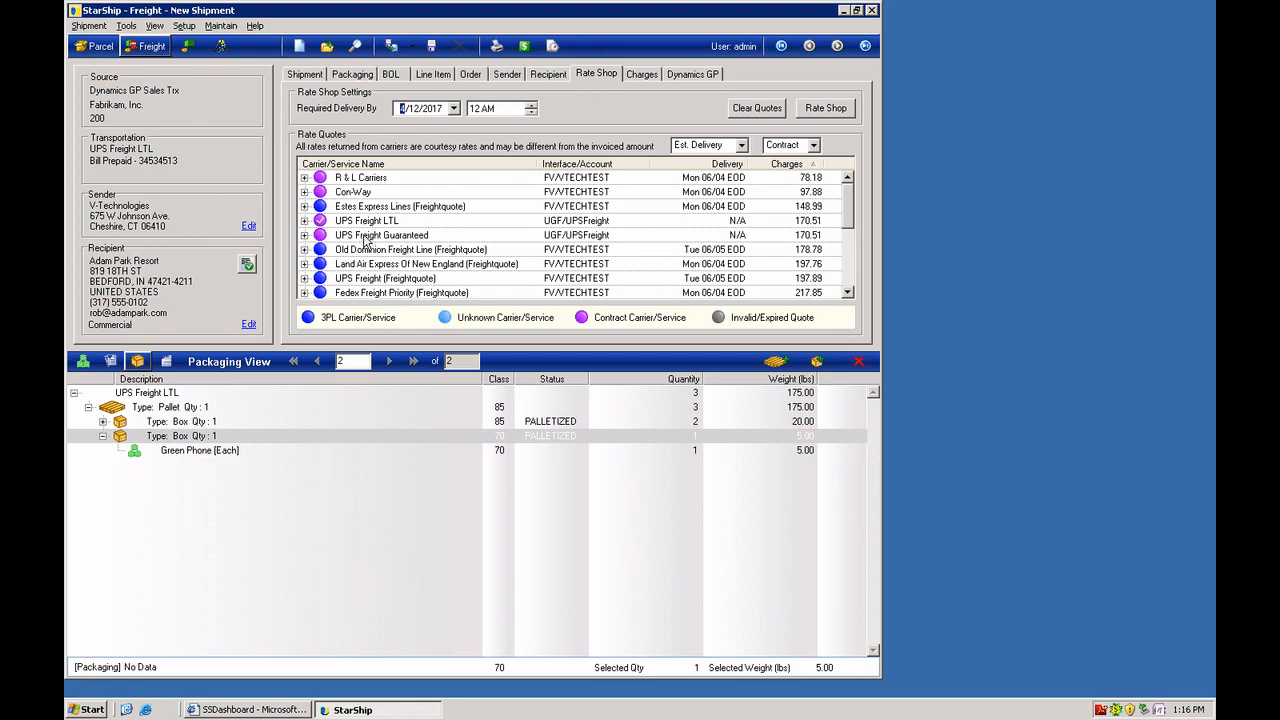
- Examine the shipment's available choices for carrier, service, tendering, ready date and latest pickup time
left_click(305, 76)
left_click(436, 107)
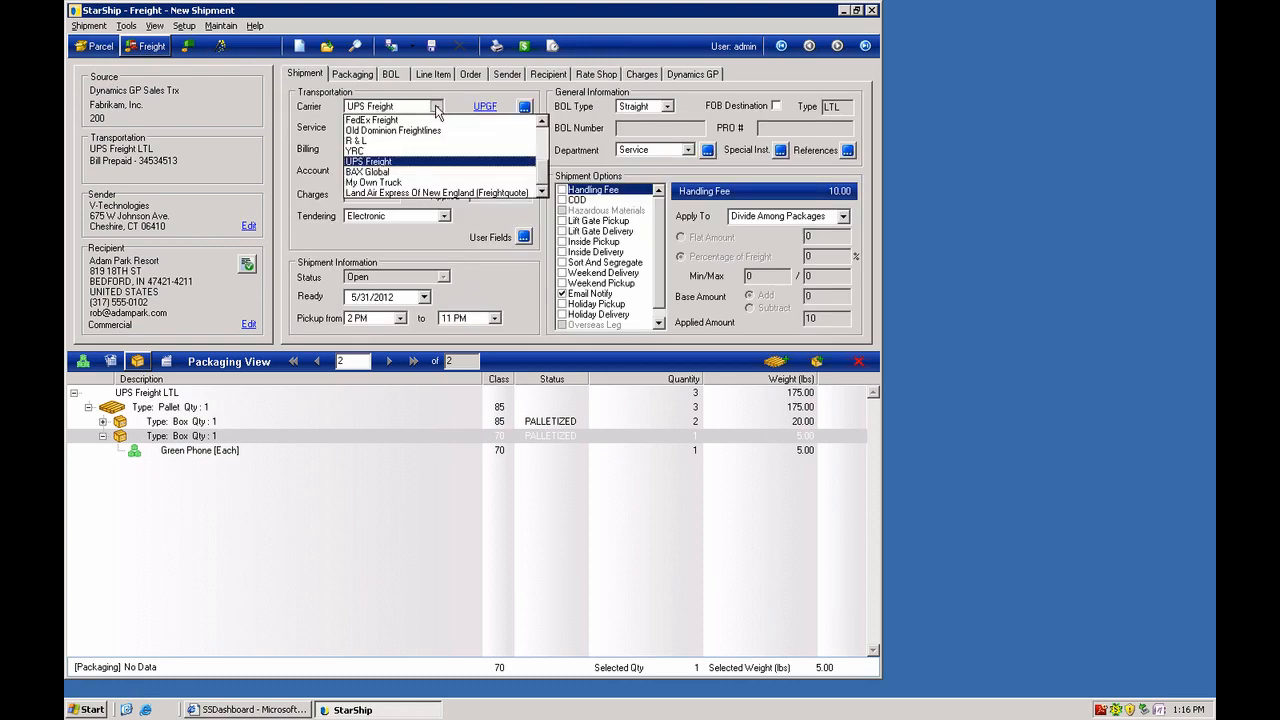
left_click(436, 105)
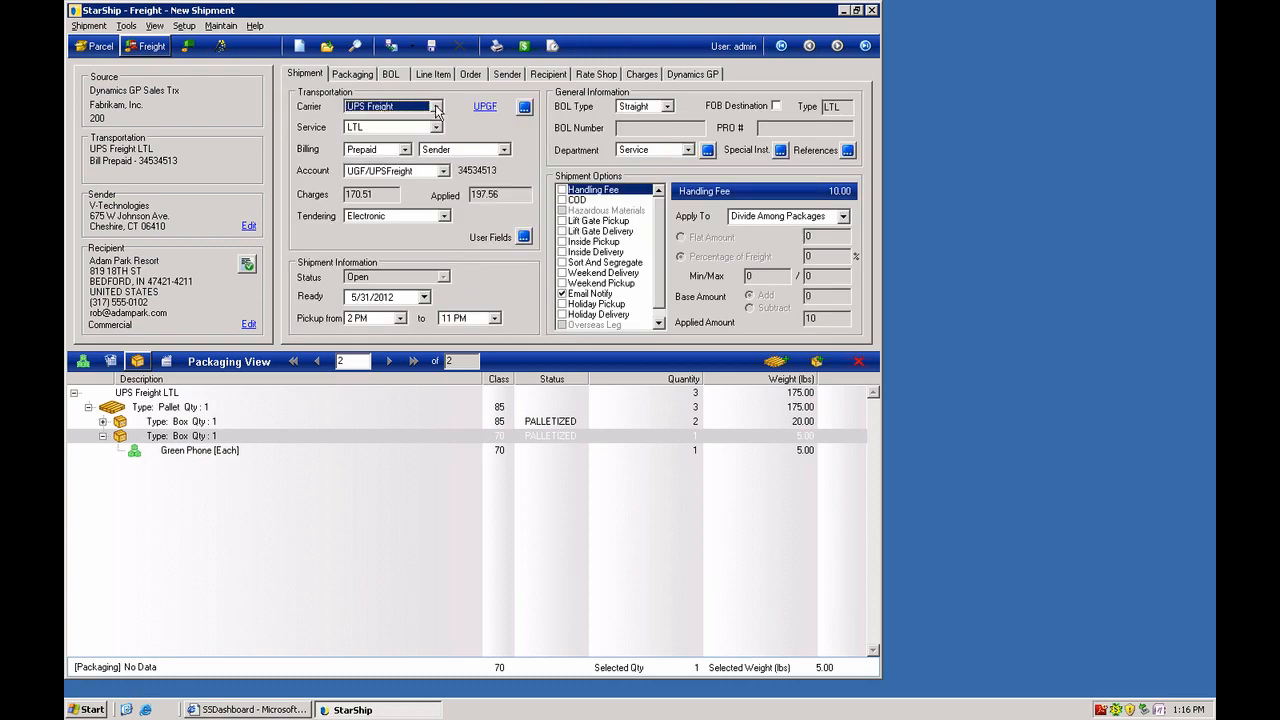
left_click(437, 127)
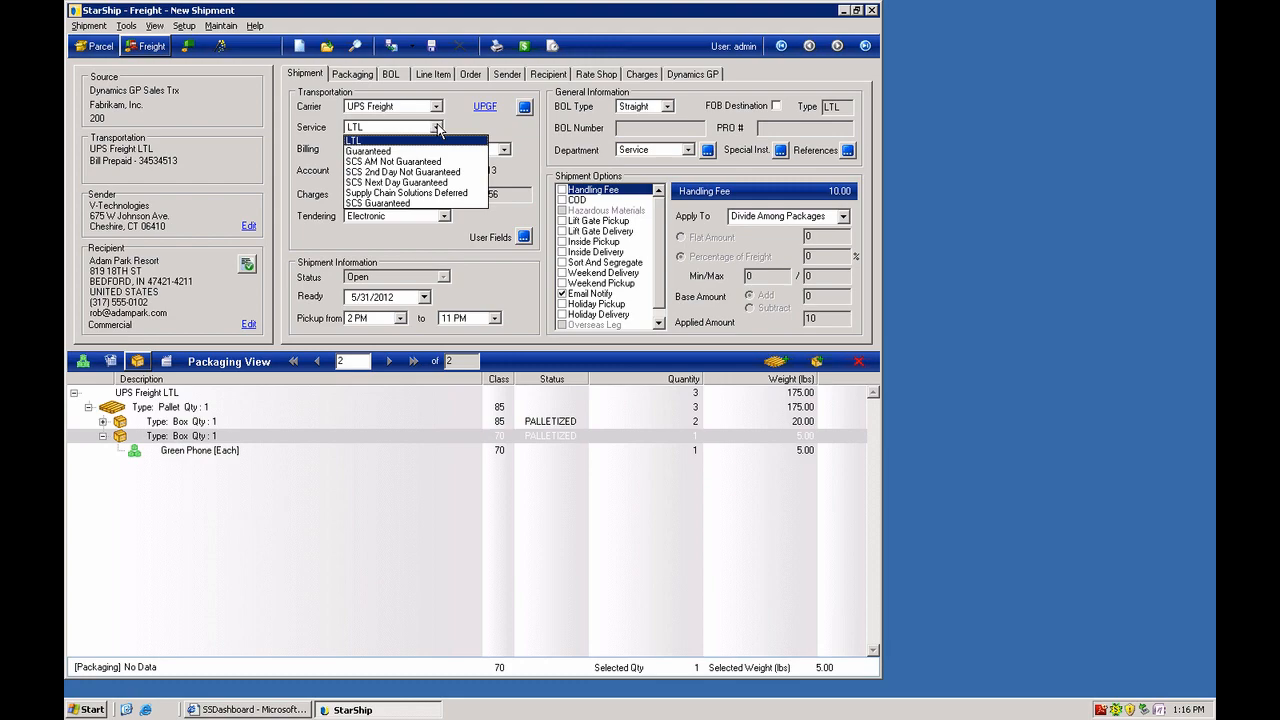
left_click(437, 127)
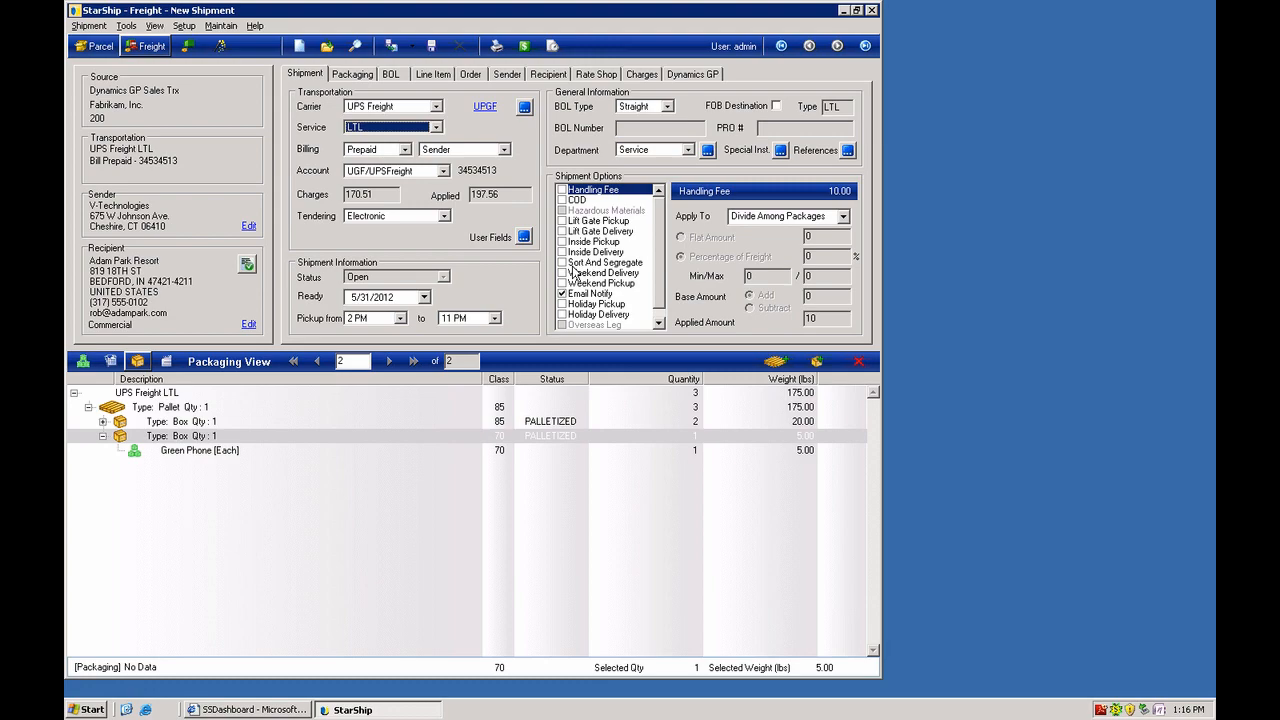
left_click(445, 218)
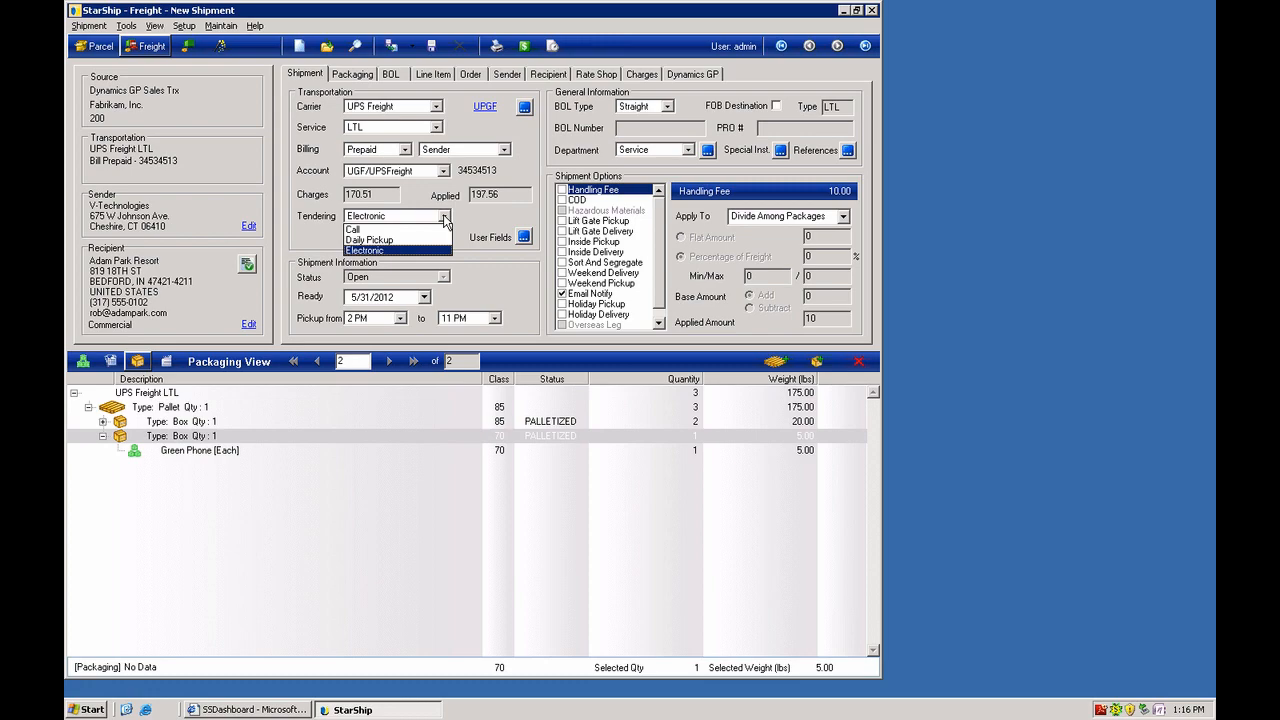
left_click(445, 219)
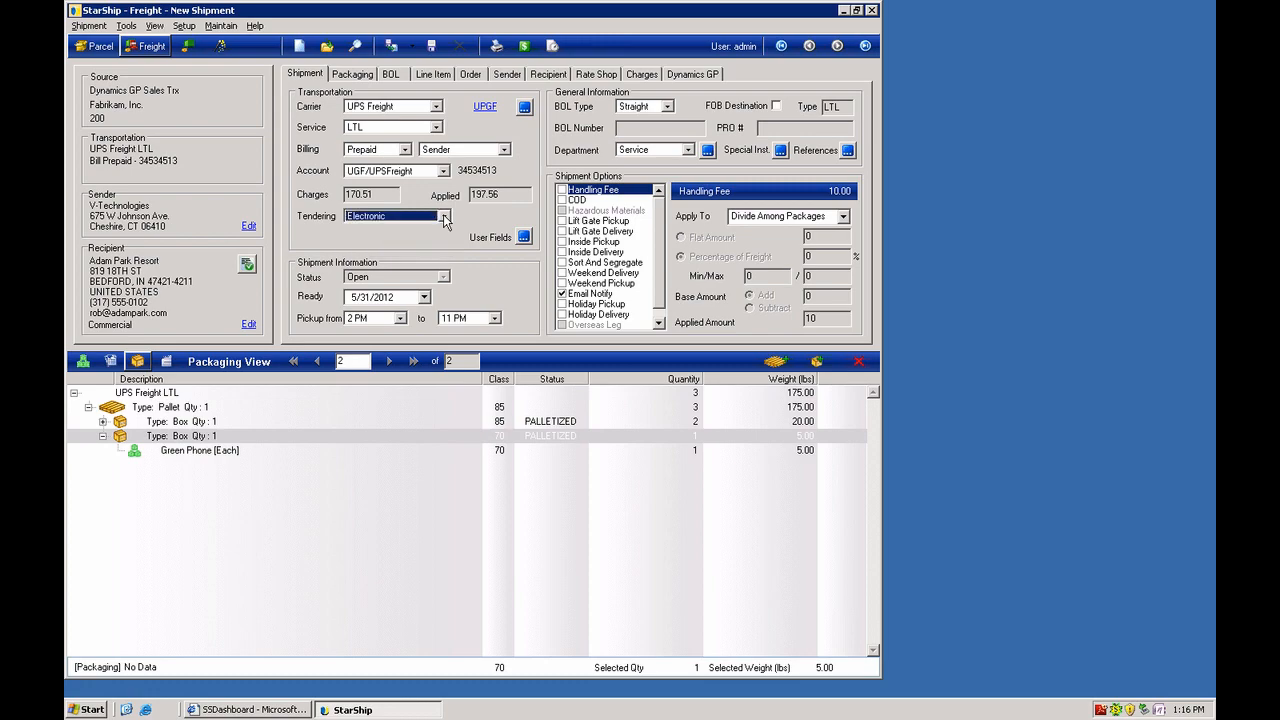
left_click(426, 298)
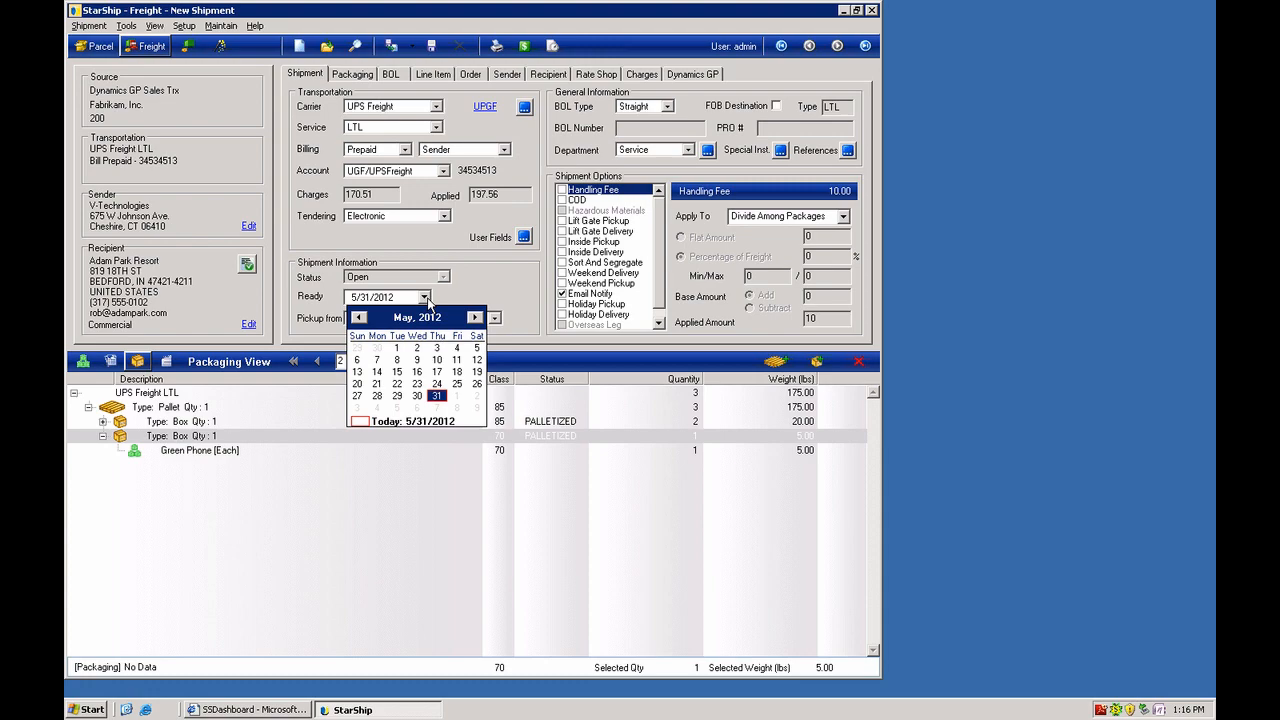
left_click(425, 298)
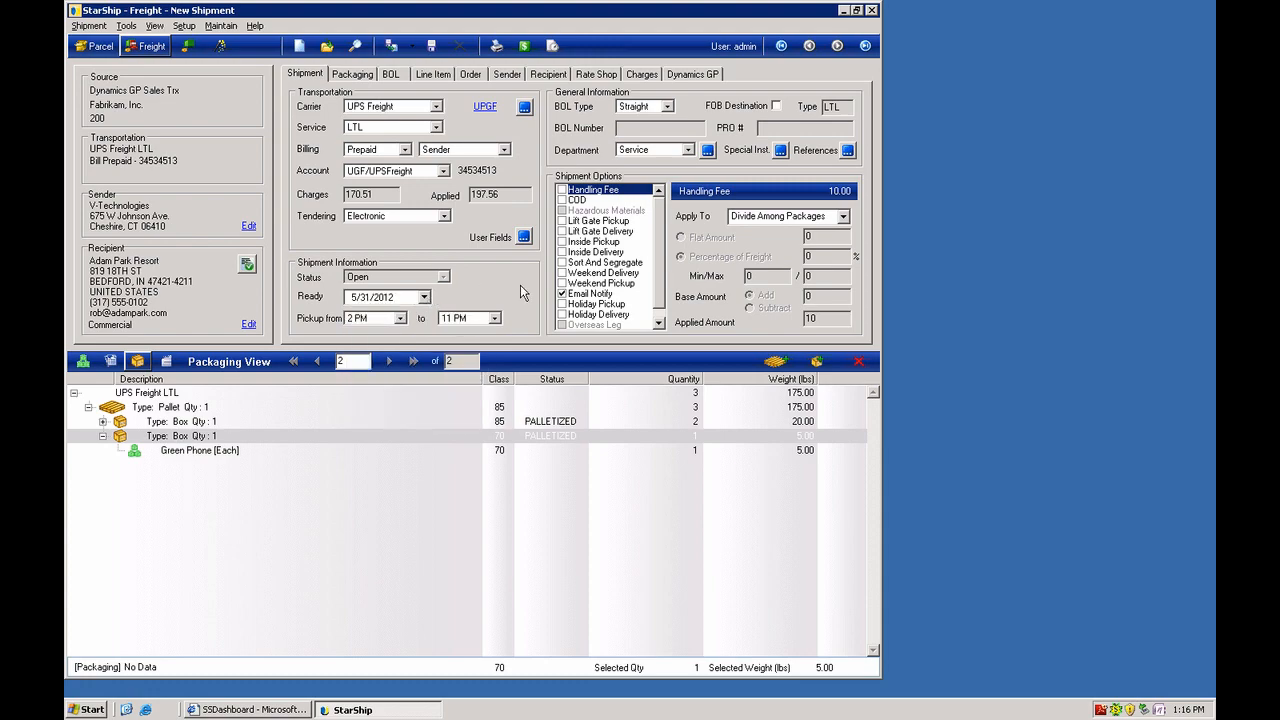
left_click(494, 318)
left_click(494, 320)
- Process the UPS Freight LTL shipment and close the previews of its straight bill of lading and laser labels
left_click(391, 48)
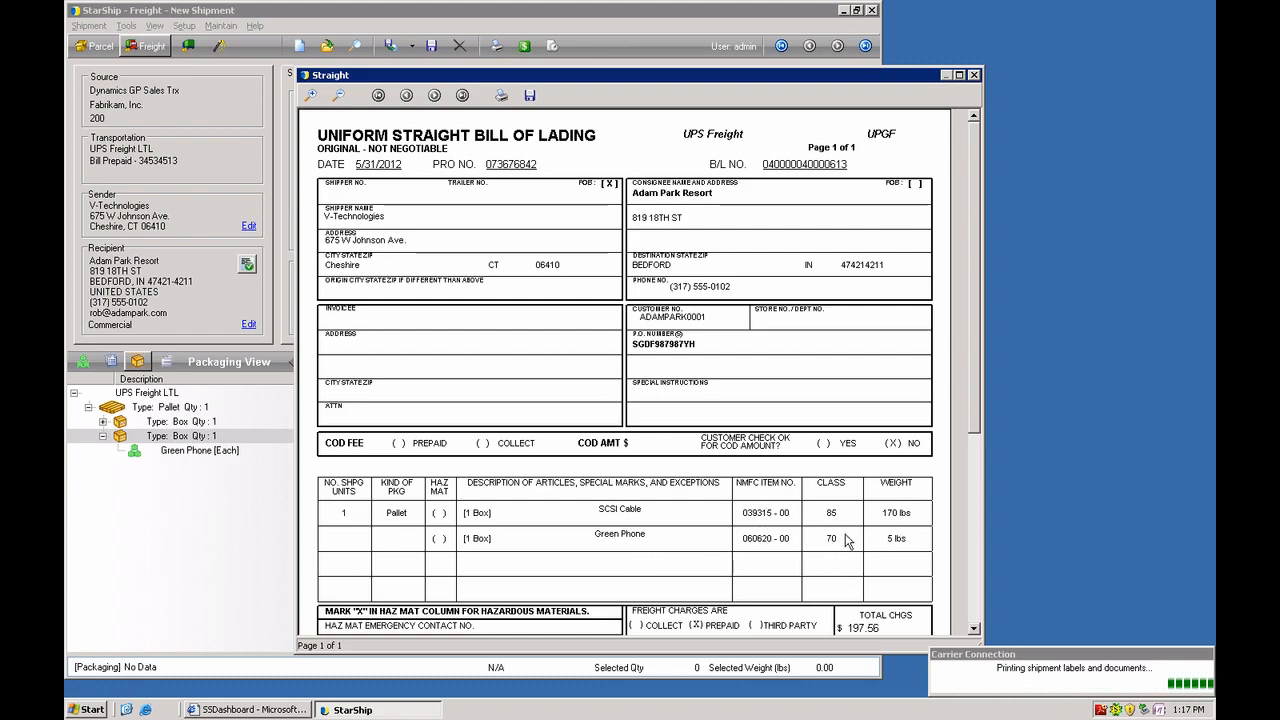
left_click(974, 76)
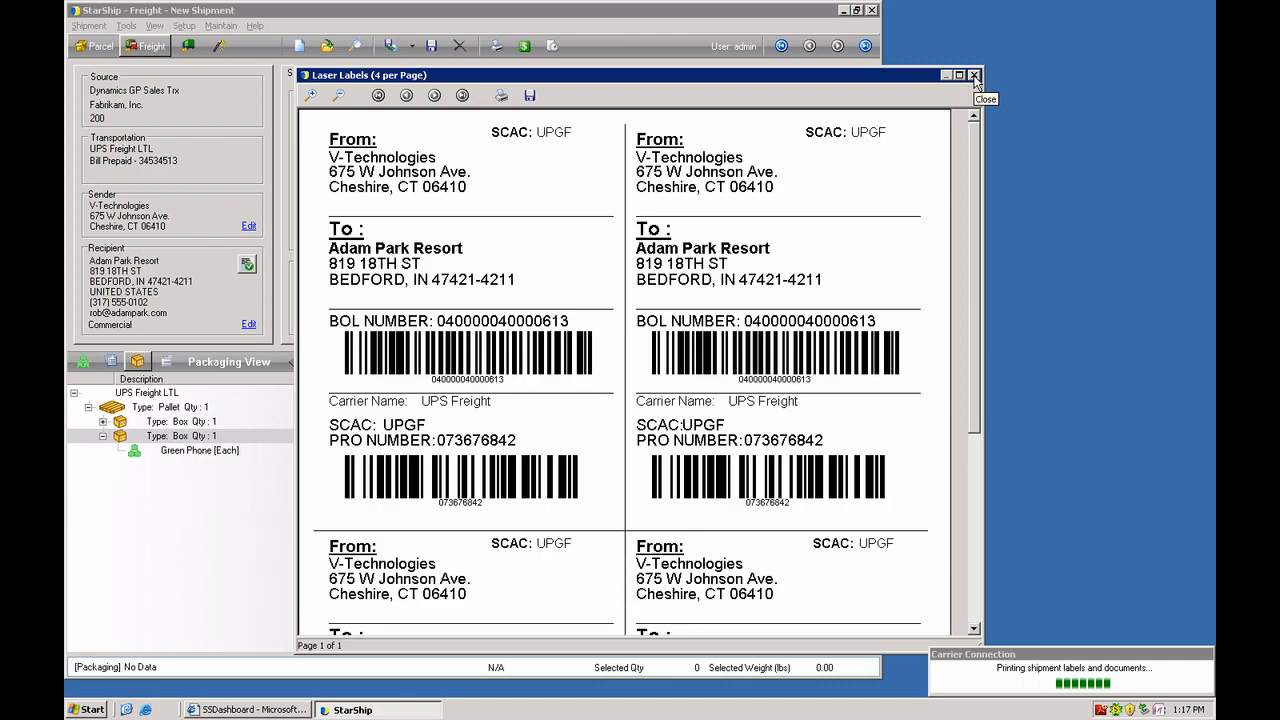
left_click(974, 76)
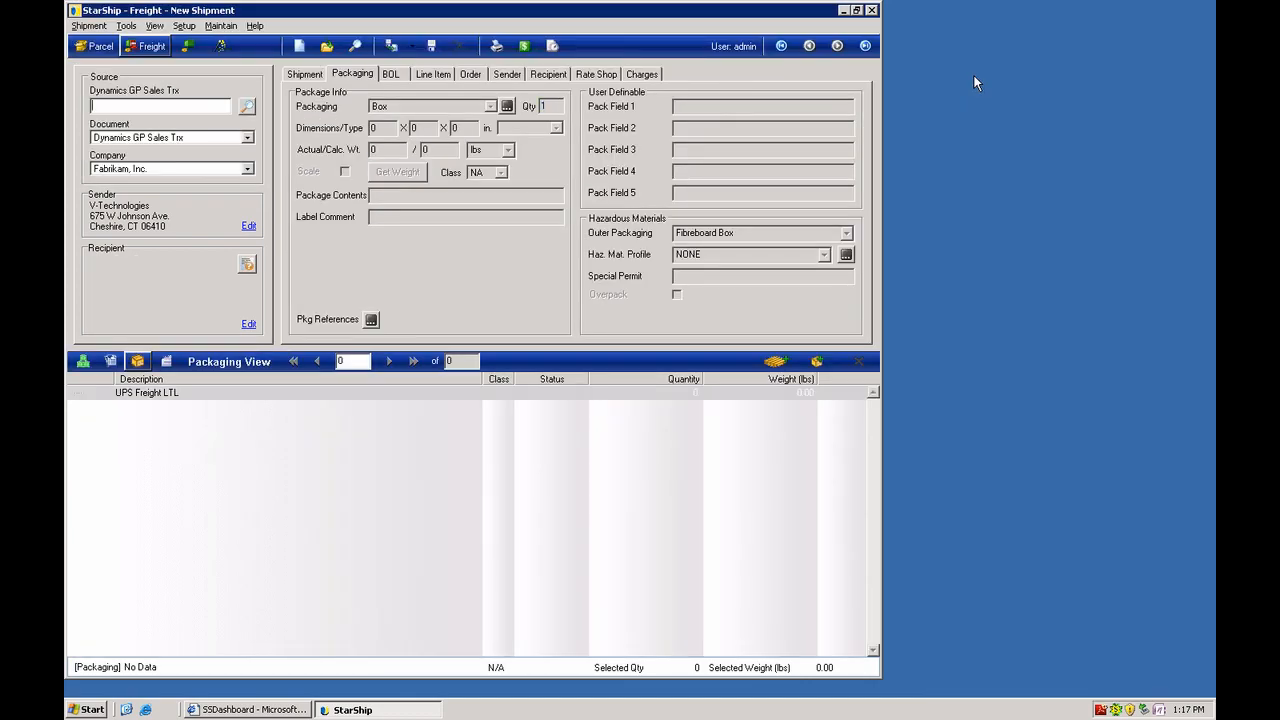